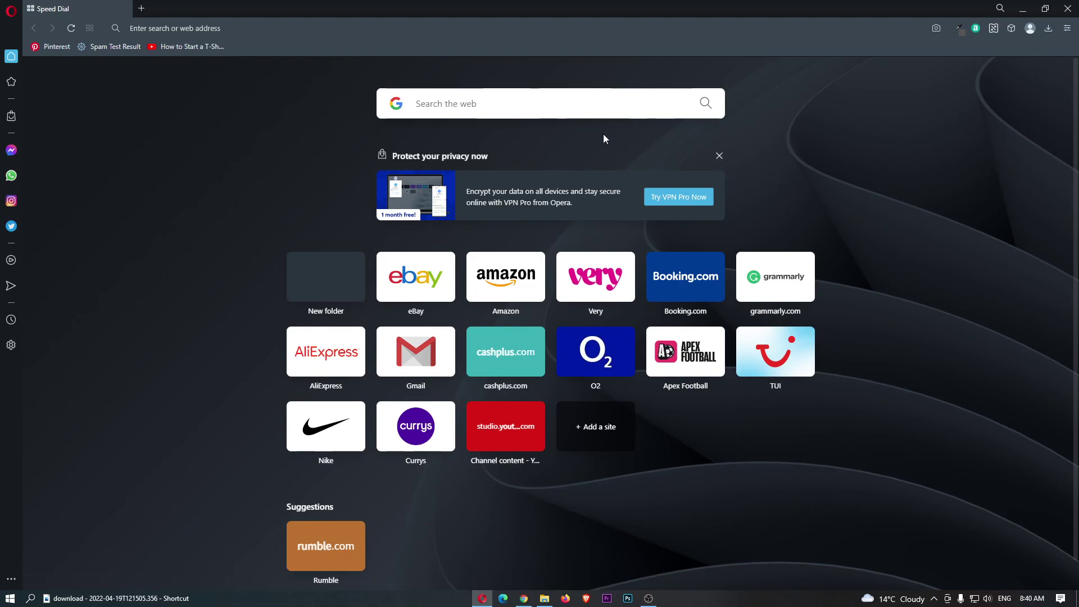
- Open the full Downloads page from the toolbar's Downloads panel via Show more
click(1049, 29)
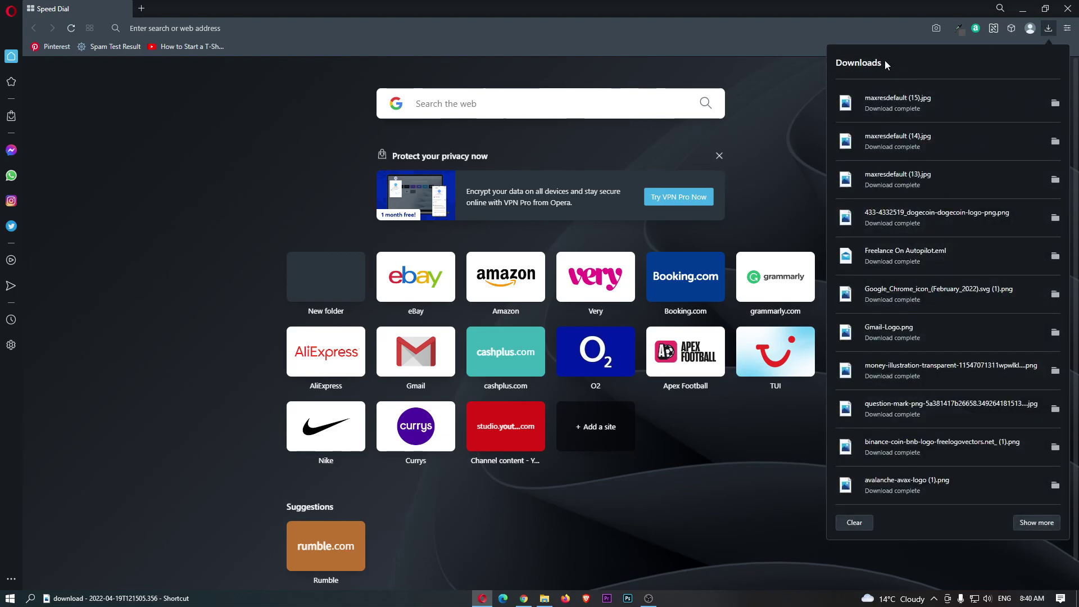
click(1036, 524)
scroll(670, 194, down, 1)
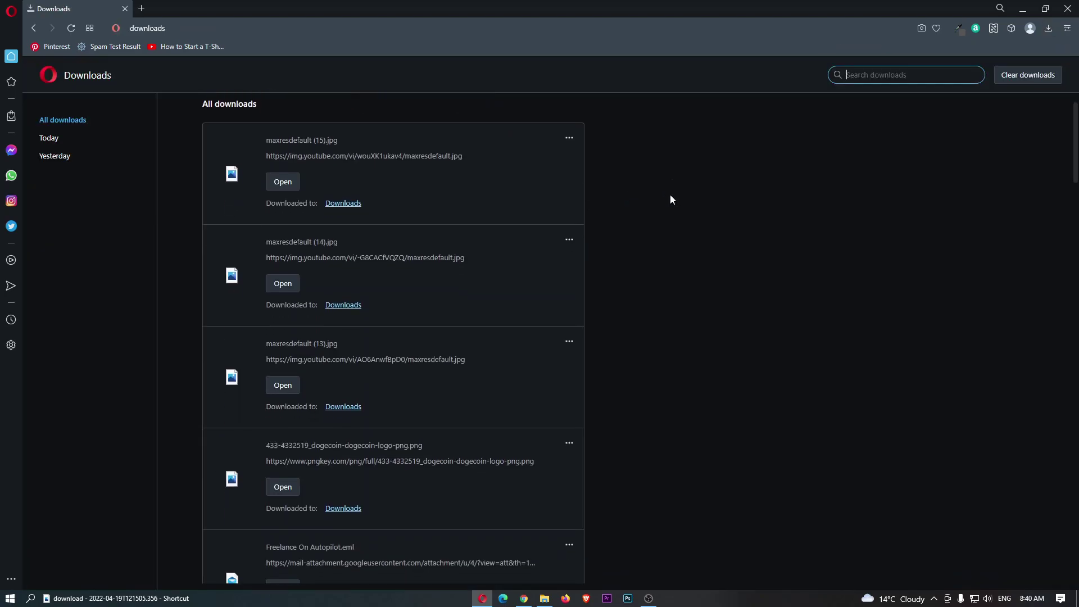
scroll(670, 194, down, 2)
scroll(670, 199, down, 2)
scroll(670, 199, down, 4)
scroll(670, 199, down, 1)
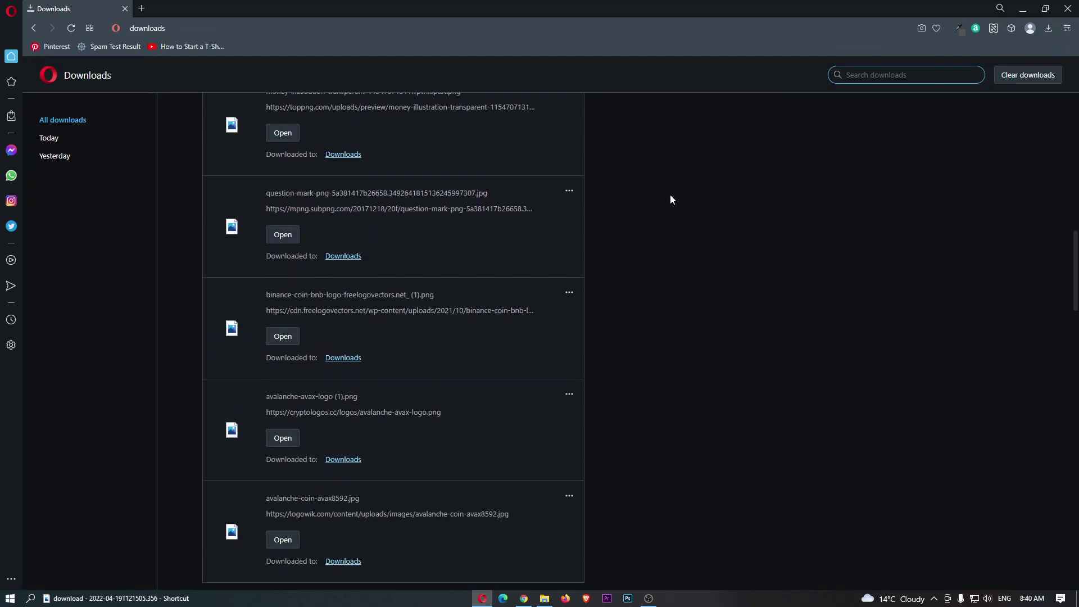
scroll(670, 199, down, 2)
scroll(670, 199, up, 15)
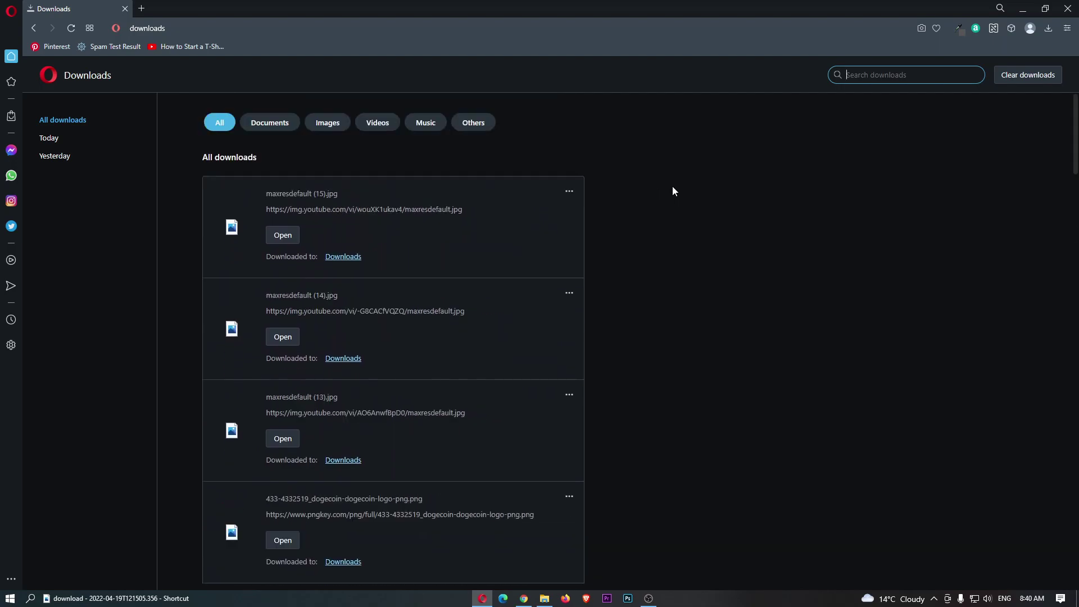